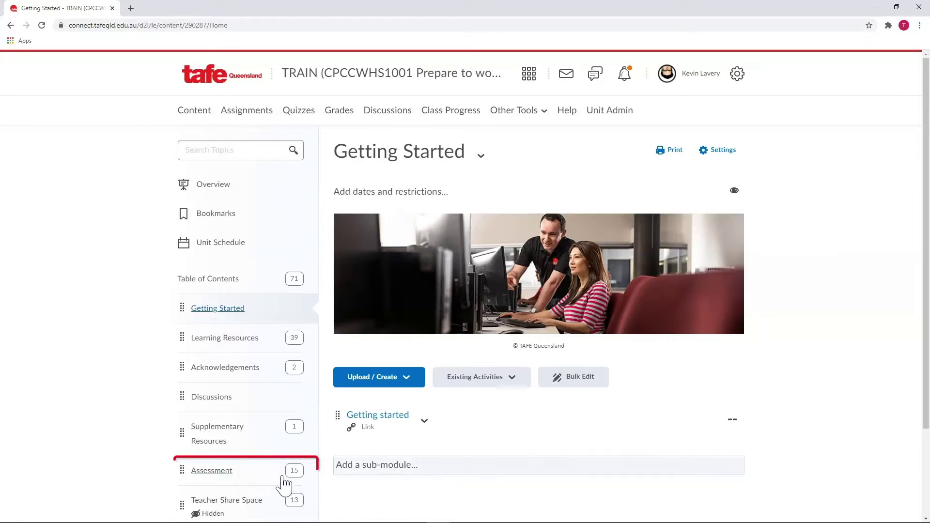
# Step: Open the unit's Assessment module and scroll through its quiz and observation items, then return to the top
pyautogui.click(219, 477)
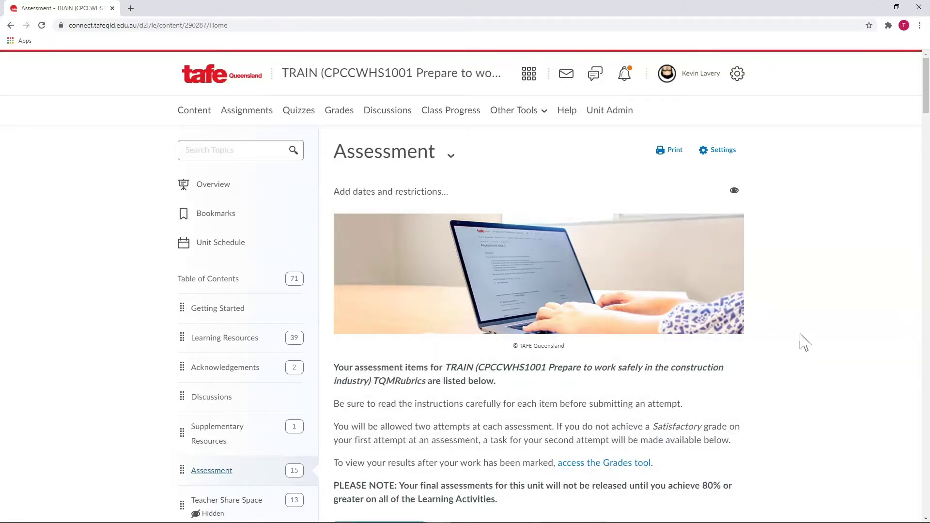
pyautogui.scroll(-20, 804, 343)
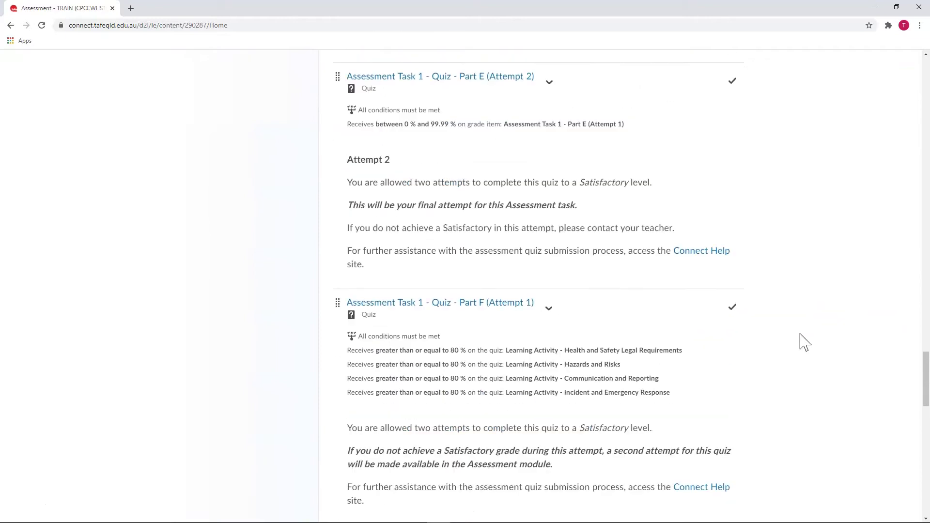
pyautogui.scroll(-15, 804, 342)
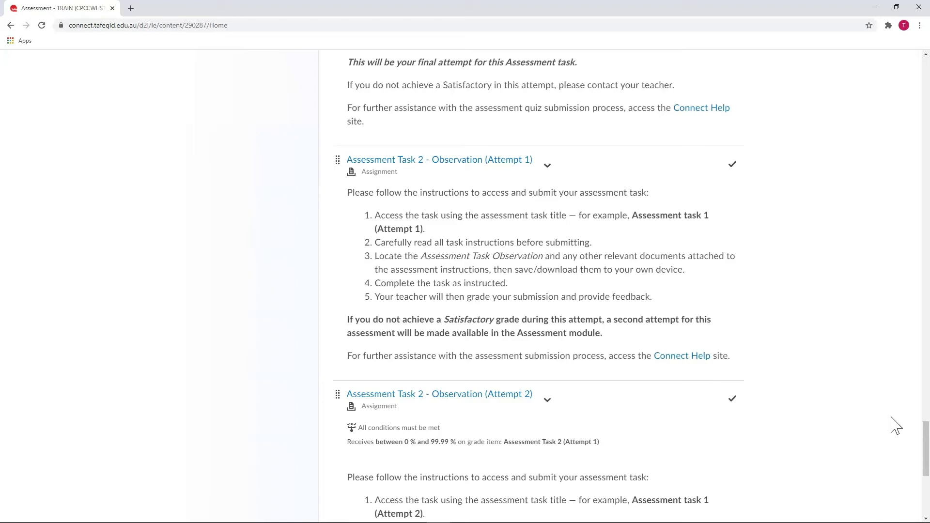
pyautogui.moveTo(926, 448); pyautogui.dragTo(926, 56)
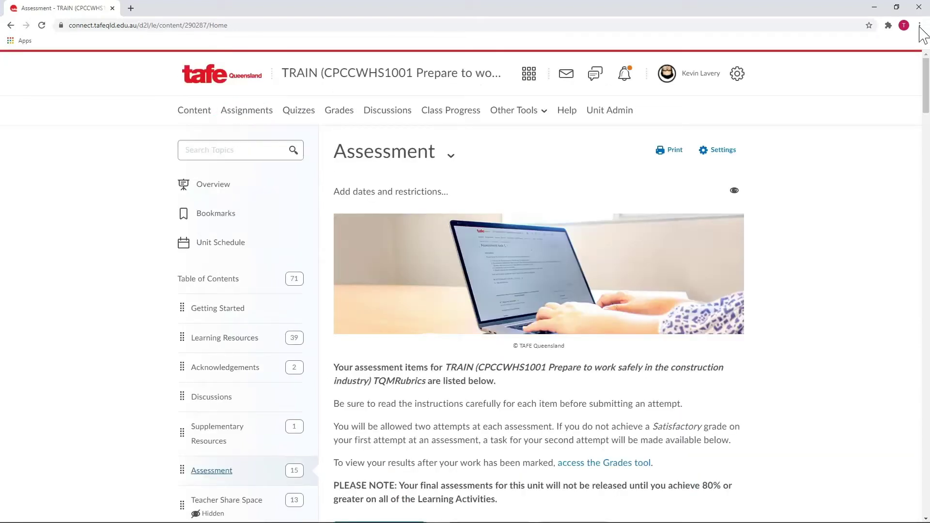
# Step: From Assignments, view the Assessment Task 2 – Observation (Attempt 1) submissions and scroll the learner list
pyautogui.click(260, 114)
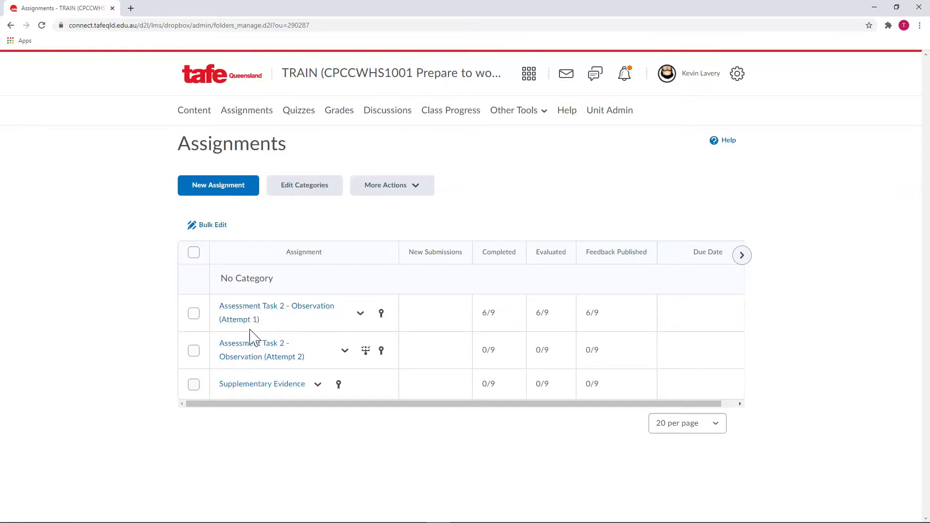
pyautogui.click(360, 314)
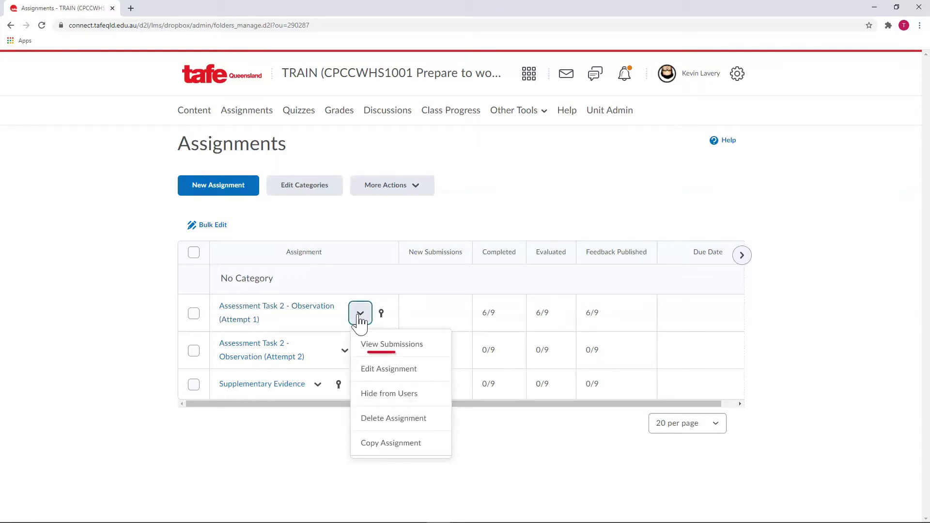
pyautogui.click(412, 345)
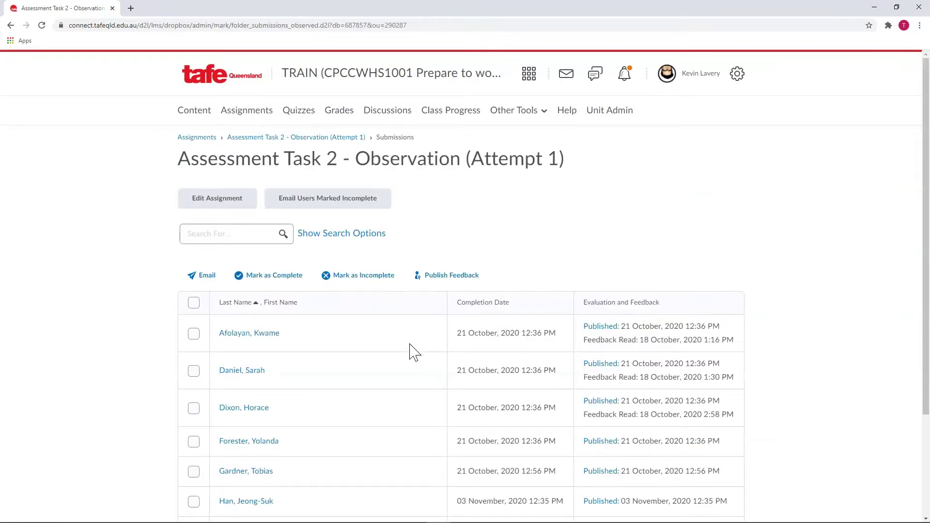
pyautogui.scroll(-3, 411, 345)
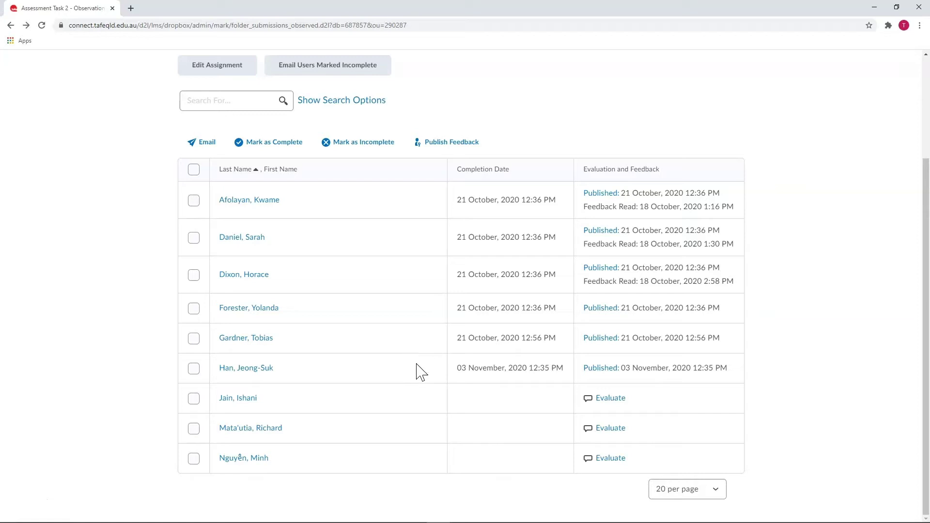
# Step: Start evaluating an unmarked student and open the observation rubric maximized
pyautogui.click(608, 404)
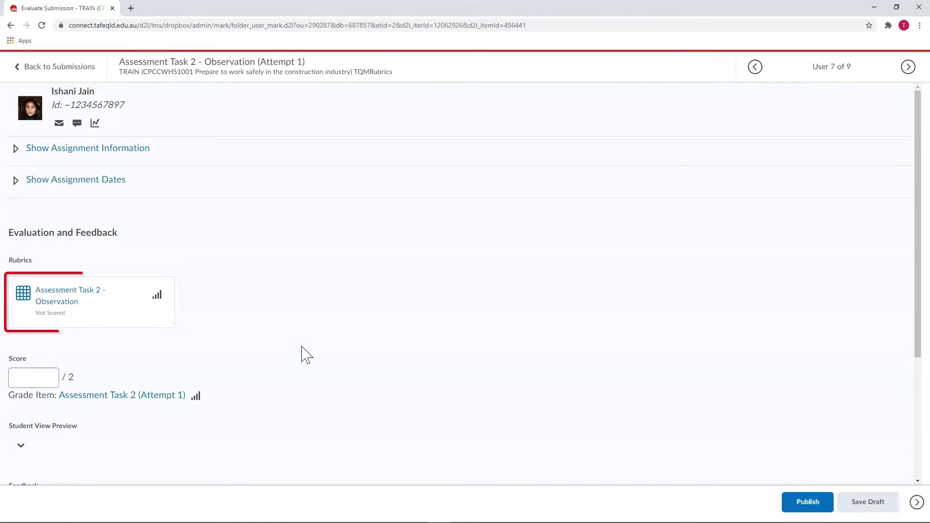
pyautogui.click(128, 306)
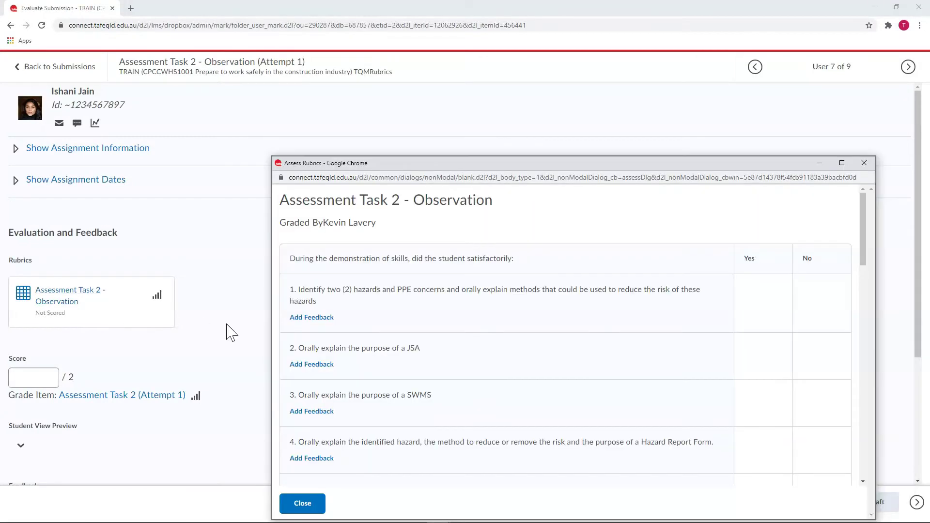
pyautogui.click(841, 163)
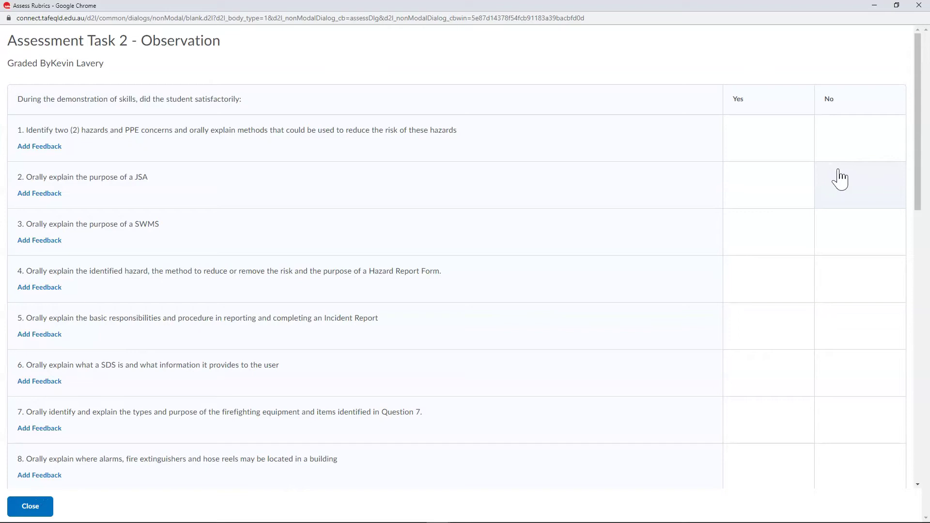
# Step: Mark rubric criteria 1, 2 and 3 as Yes
pyautogui.click(794, 148)
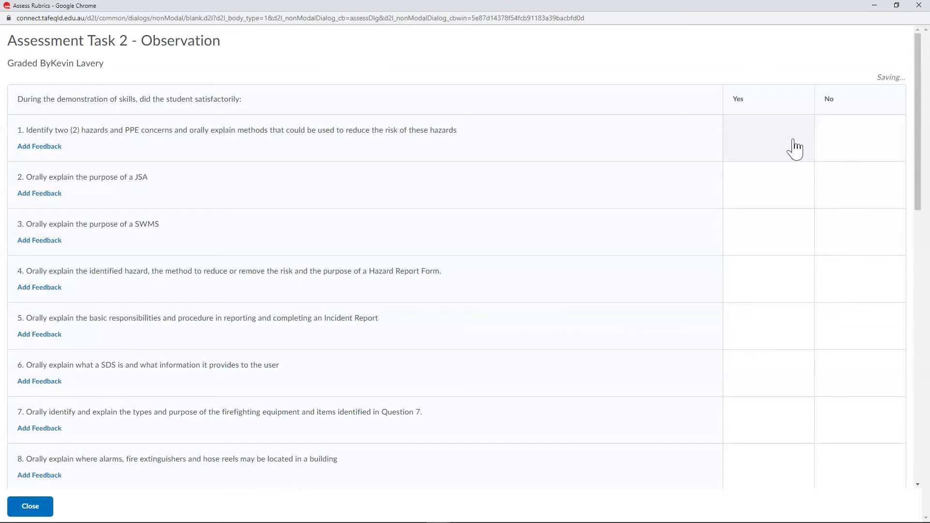
pyautogui.click(864, 141)
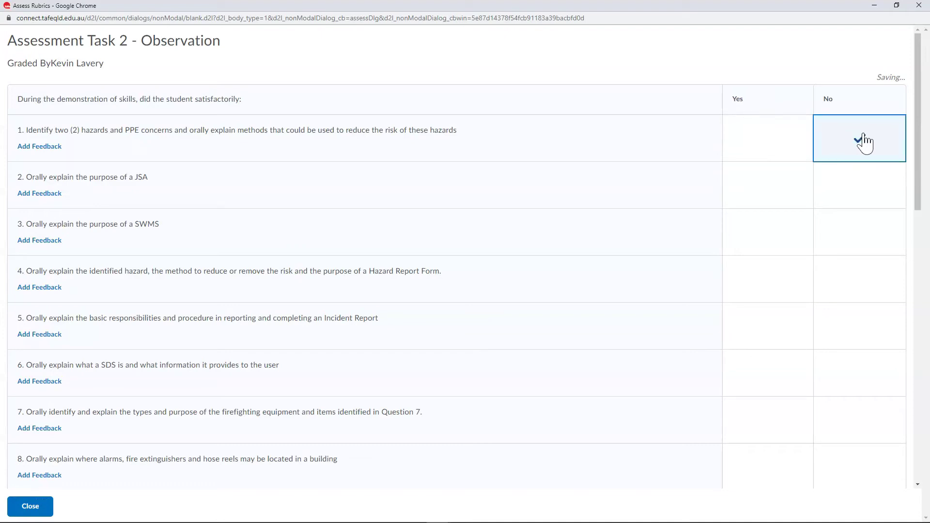
pyautogui.click(865, 143)
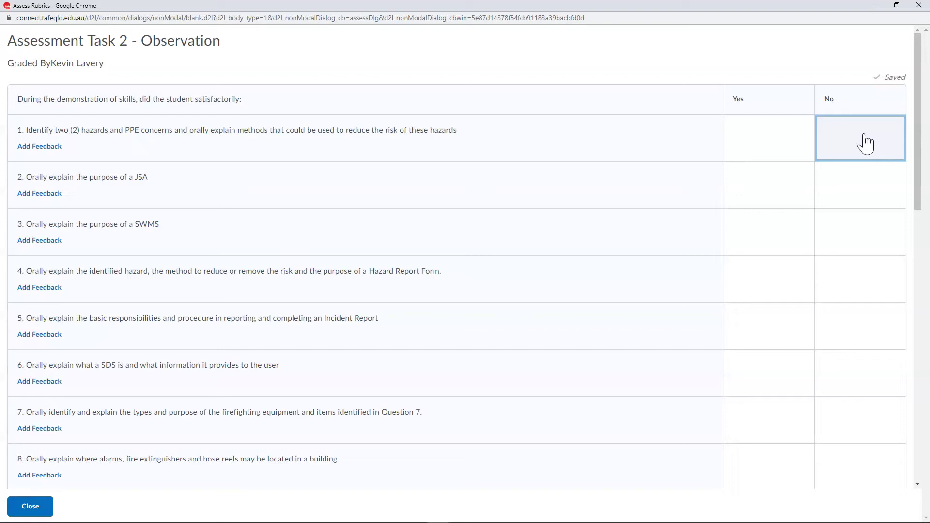
pyautogui.click(768, 150)
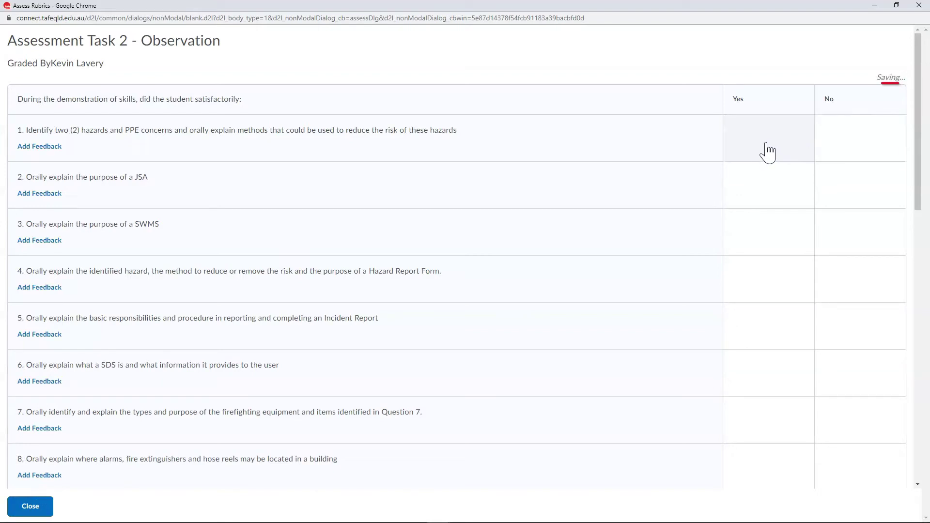
pyautogui.click(758, 192)
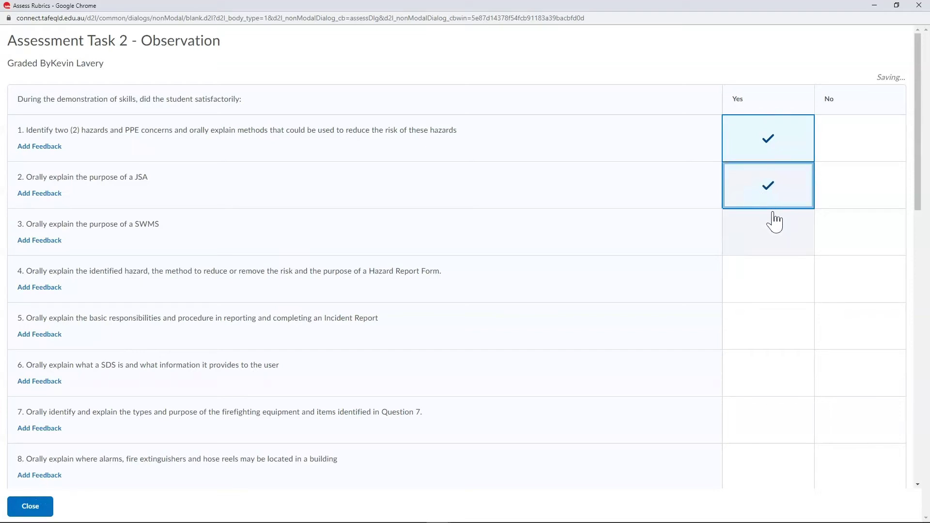
pyautogui.click(784, 230)
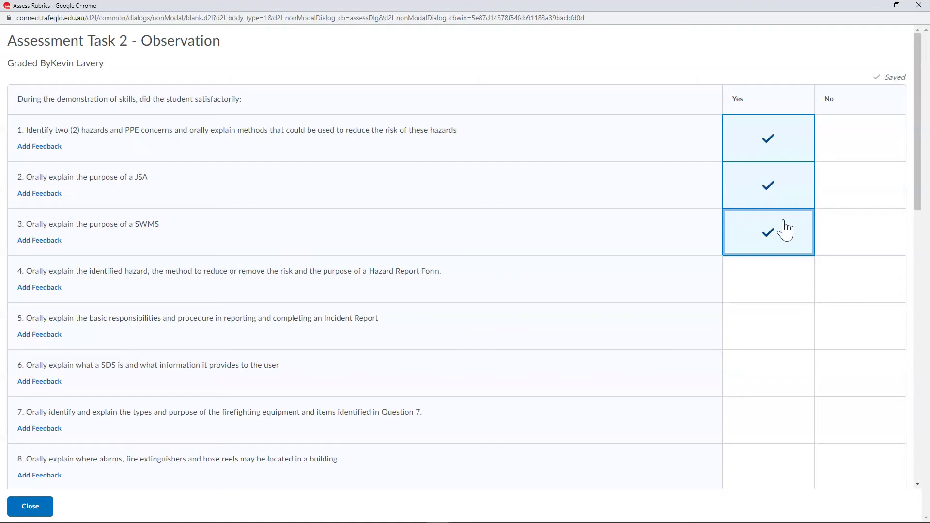
pyautogui.click(919, 6)
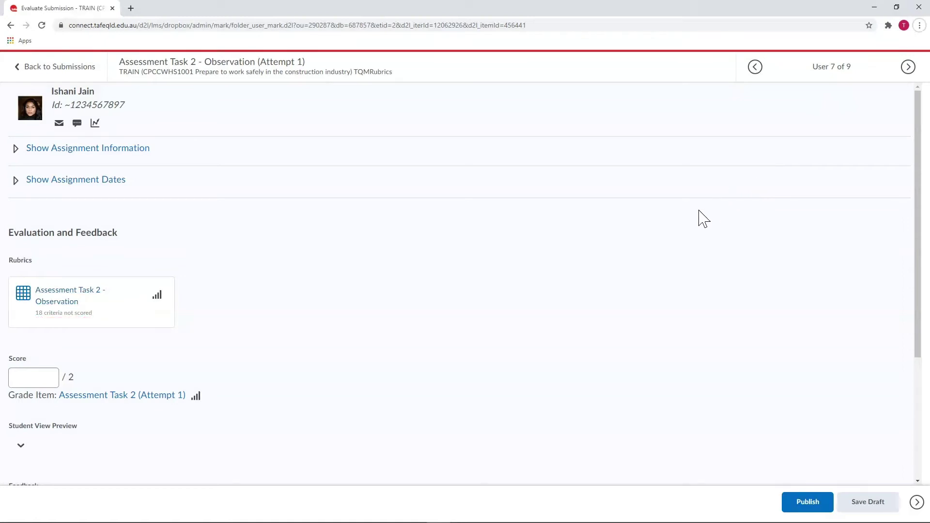
pyautogui.click(86, 298)
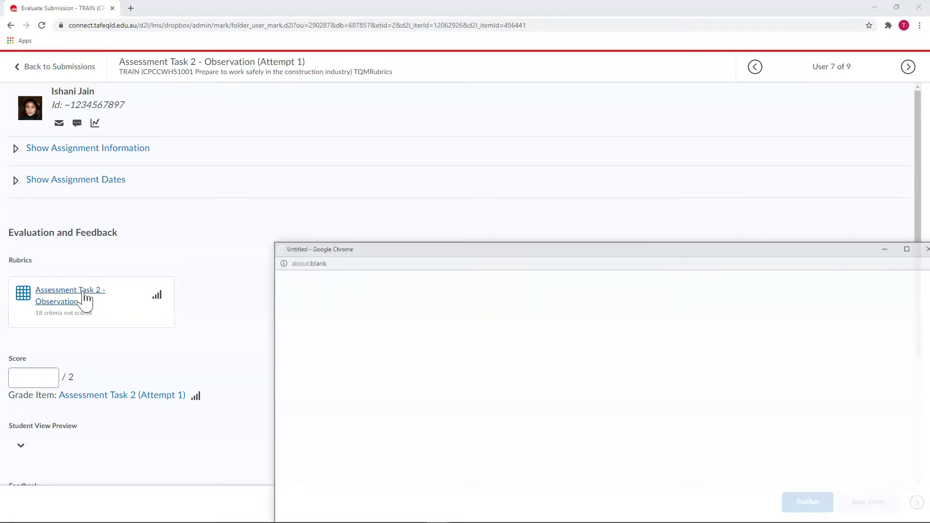
pyautogui.click(875, 163)
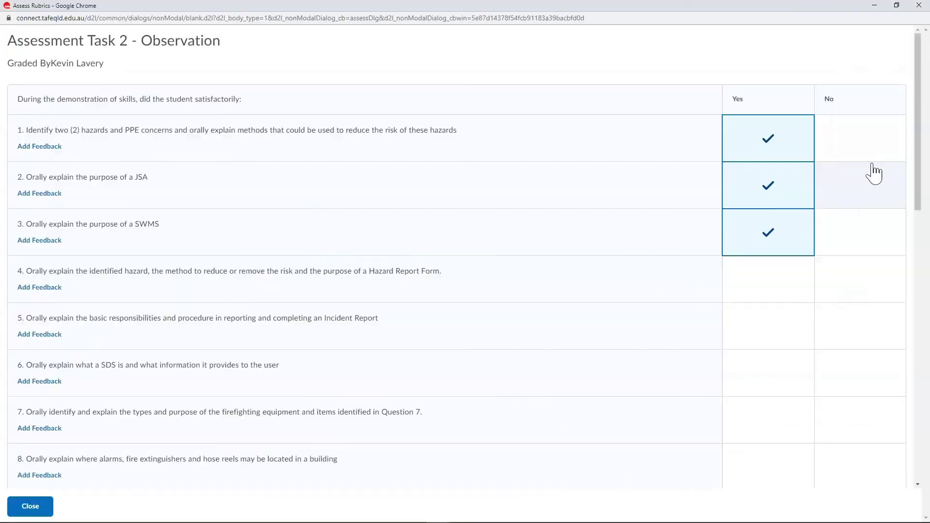
# Step: Mark criterion 4 as No with feedback that the hazard explanation left something unmentioned
pyautogui.click(845, 293)
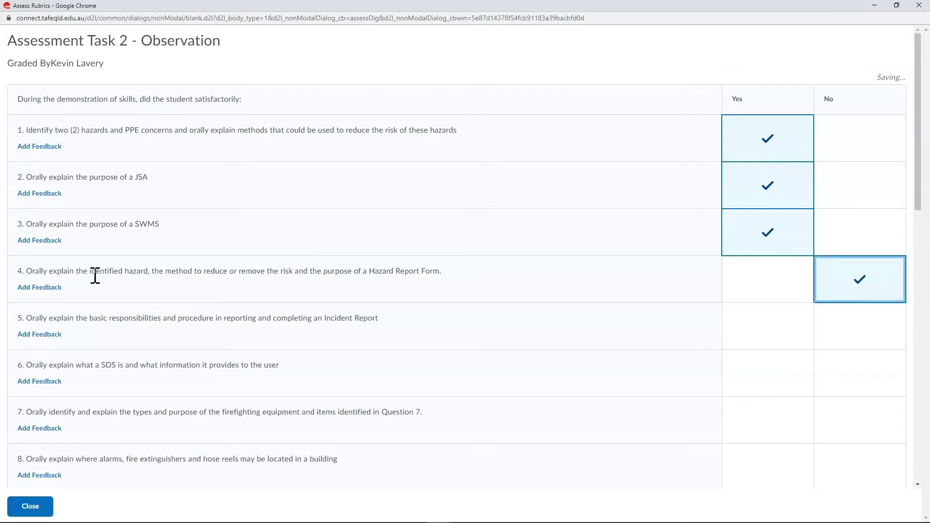
pyautogui.click(27, 293)
pyautogui.write('Y')
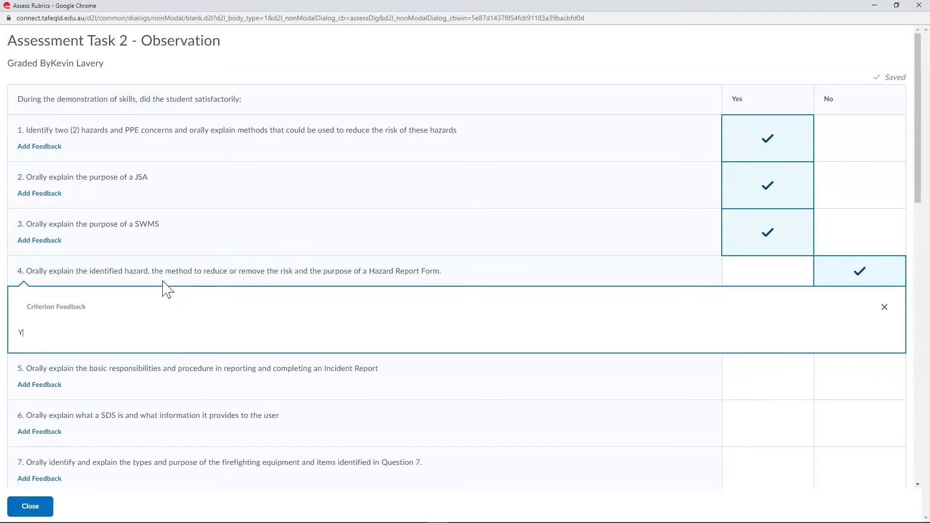
pyautogui.write("ou have adequately identified and explained the hazard but you didn't mention the metho")
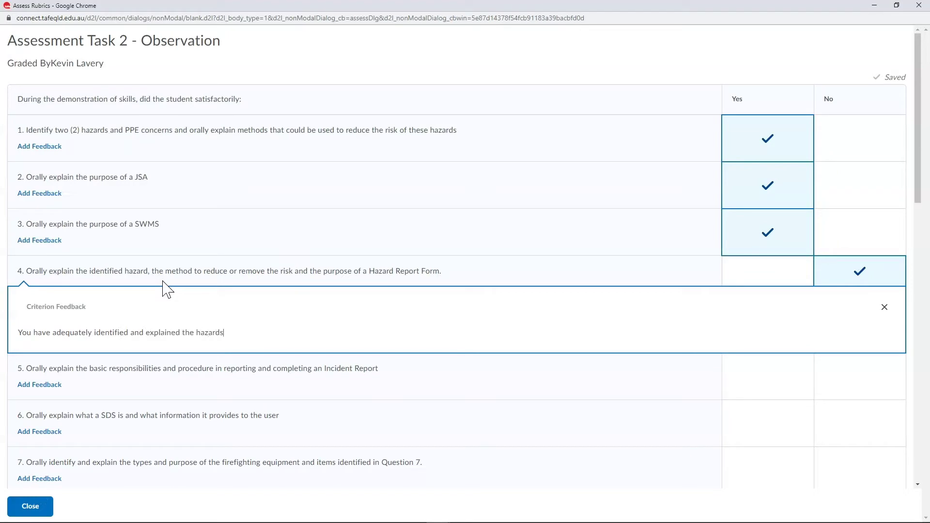
pyautogui.write('d to remove or ')
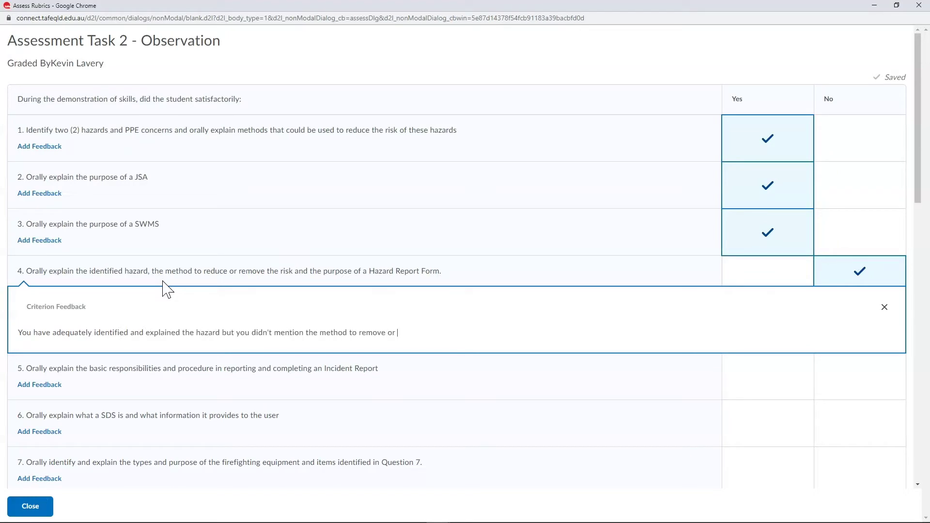
pyautogui.write('reduce the risk. This is required to meet this criteria satisfactorily.')
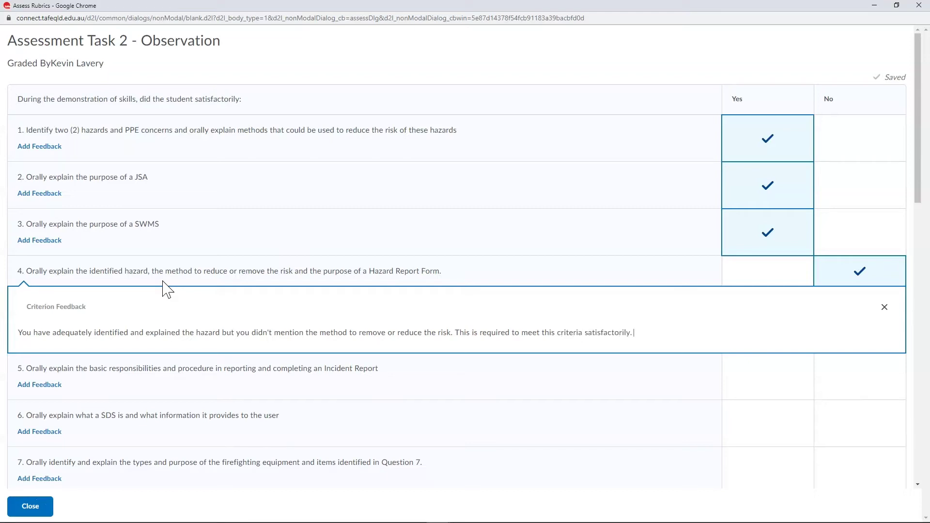
# Step: Mark criteria 5, 6, 7, 8 and 9 as Yes
pyautogui.click(752, 391)
pyautogui.scroll(-7, 769, 395)
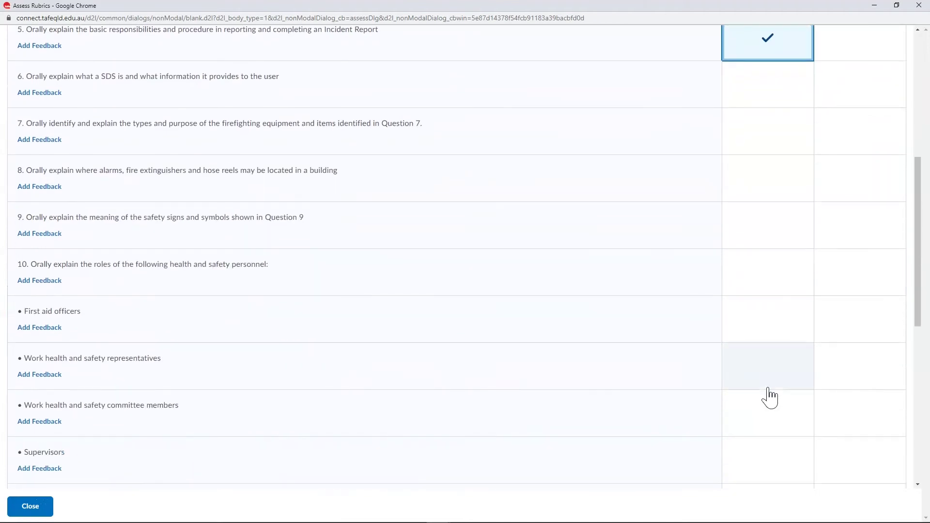
pyautogui.click(775, 95)
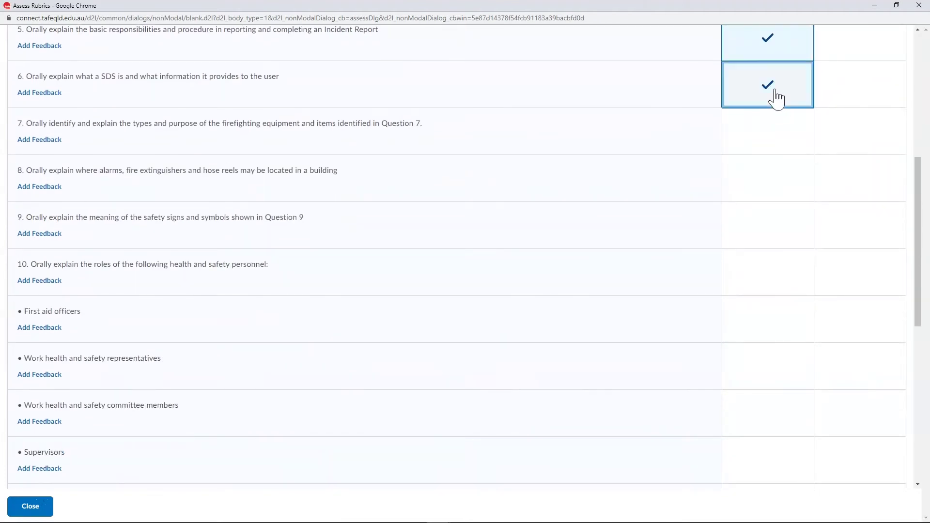
pyautogui.click(766, 137)
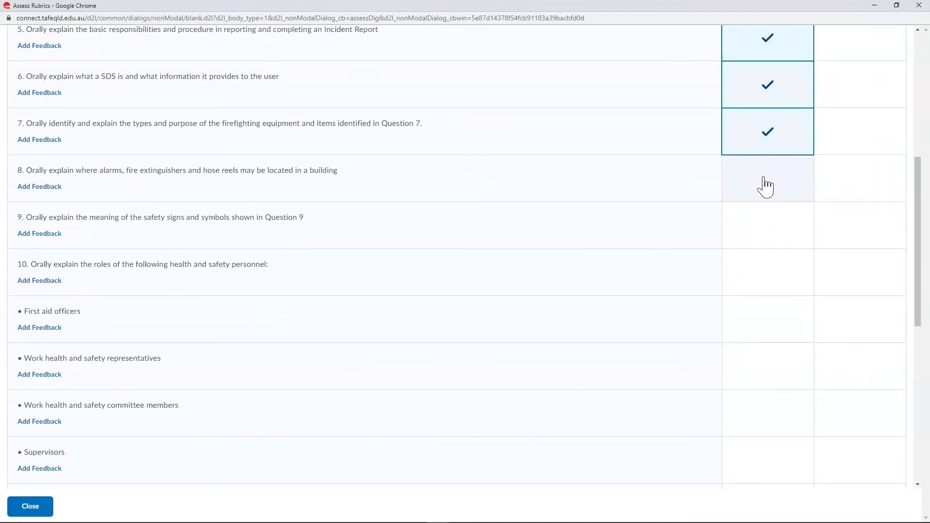
pyautogui.click(764, 187)
pyautogui.click(765, 227)
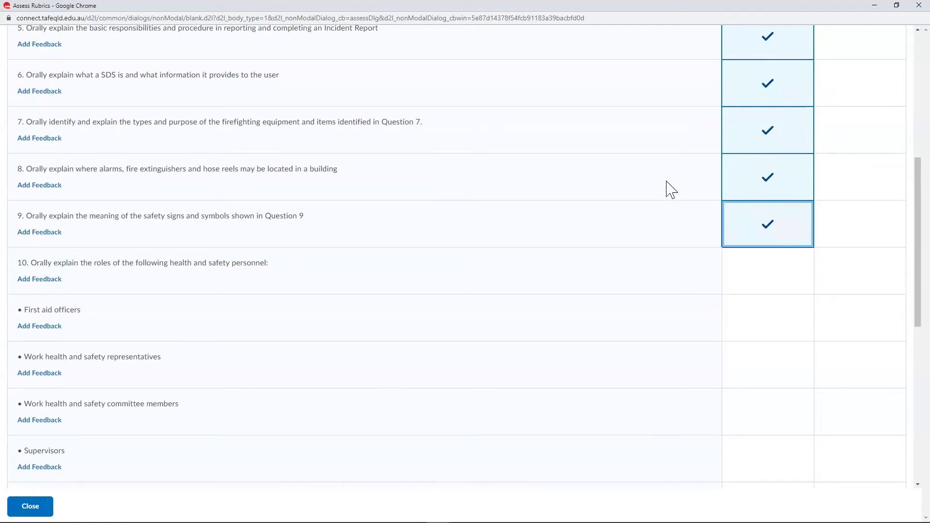
# Step: Mark Yes for First aid officers, WHS representatives, committee members, Supervisors and criterion 10
pyautogui.scroll(-3, 671, 189)
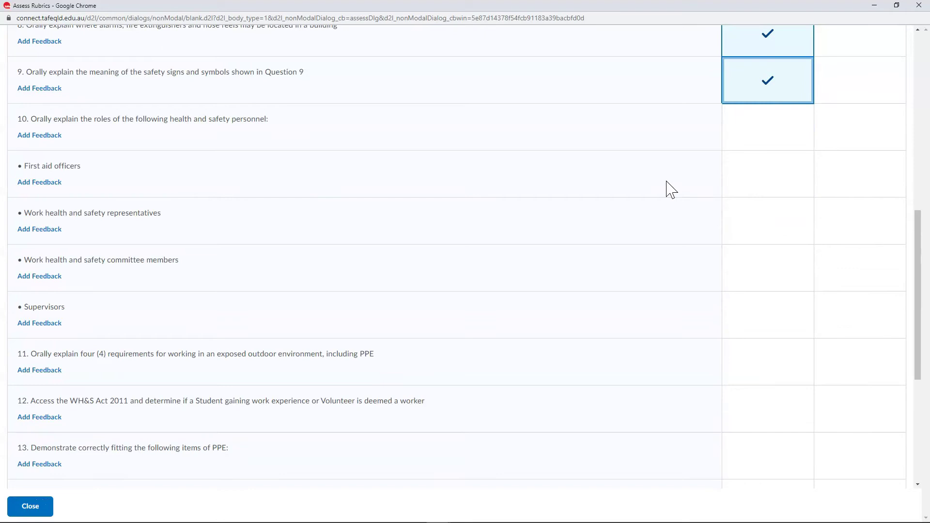
pyautogui.click(773, 185)
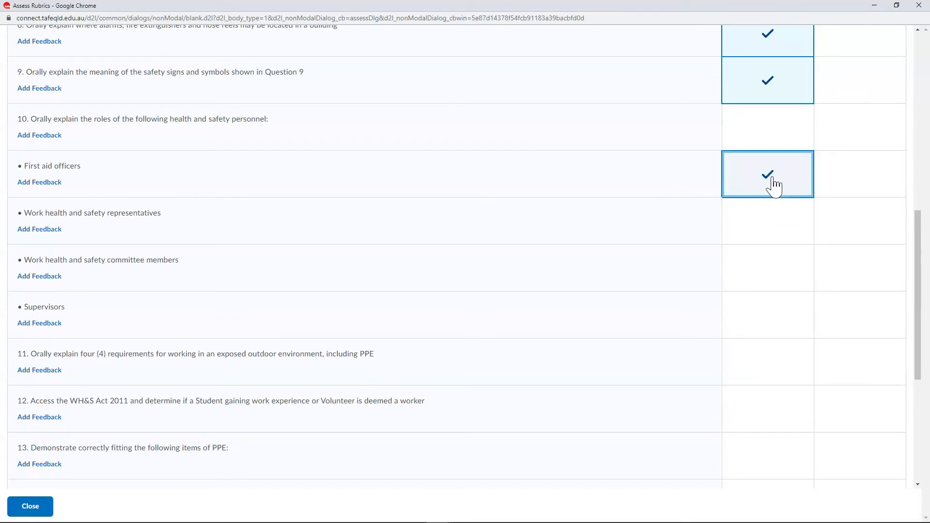
pyautogui.click(762, 231)
pyautogui.click(766, 280)
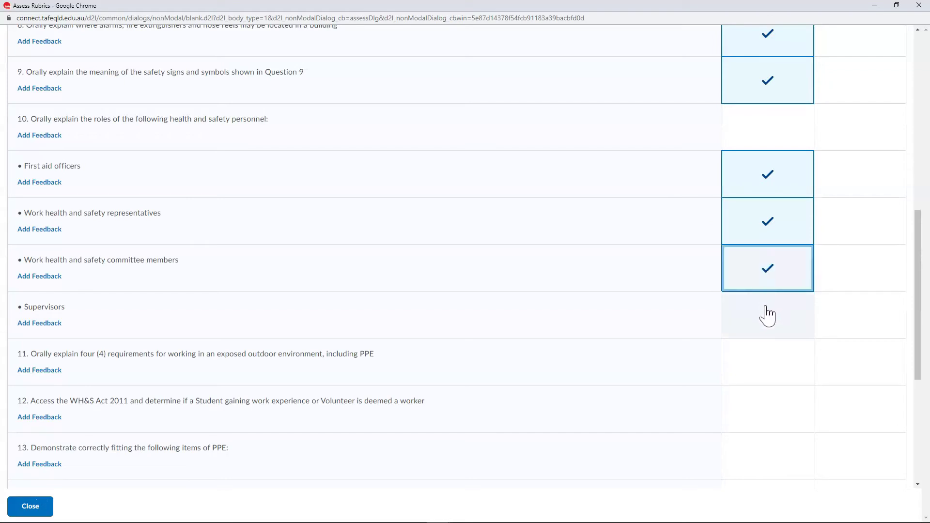
pyautogui.click(767, 321)
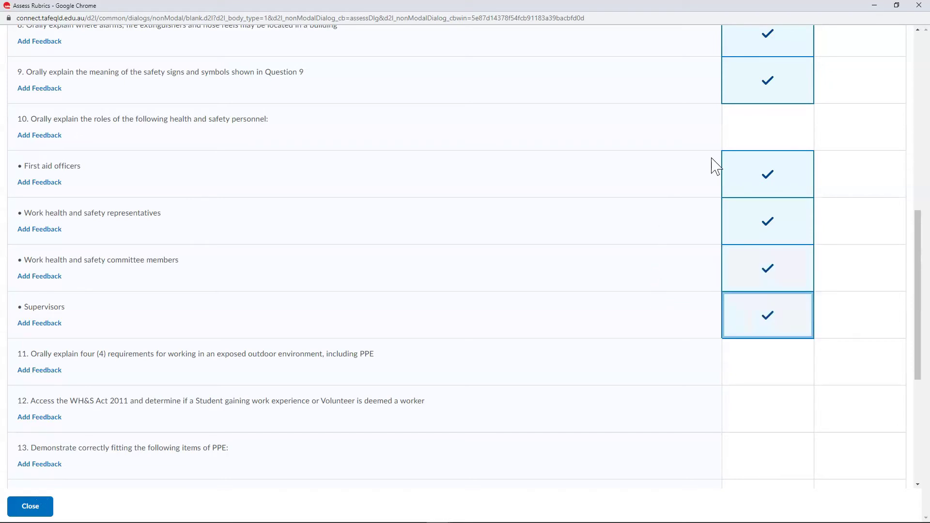
pyautogui.click(751, 138)
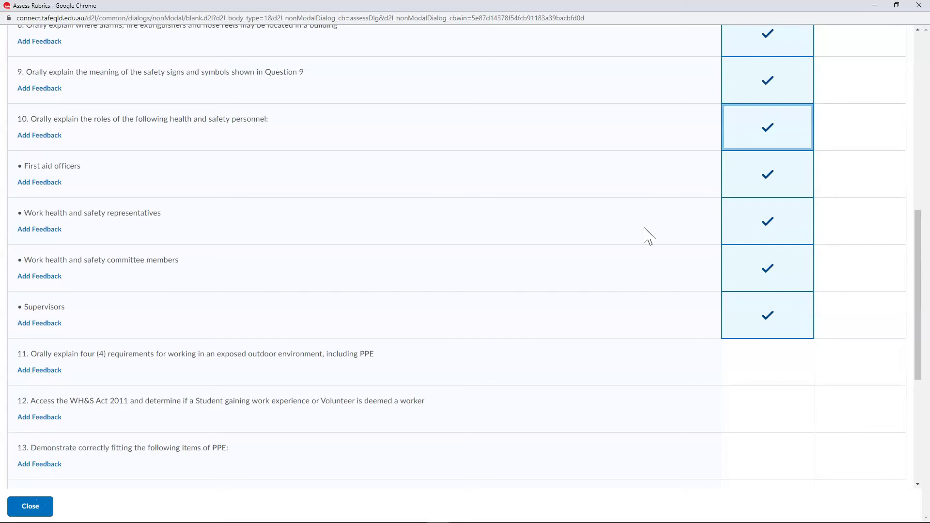
# Step: Mark criteria 11, 12 and 13 Yes, plus eye, hearing, high-vis vest and hard hat PPE items
pyautogui.scroll(-4, 649, 237)
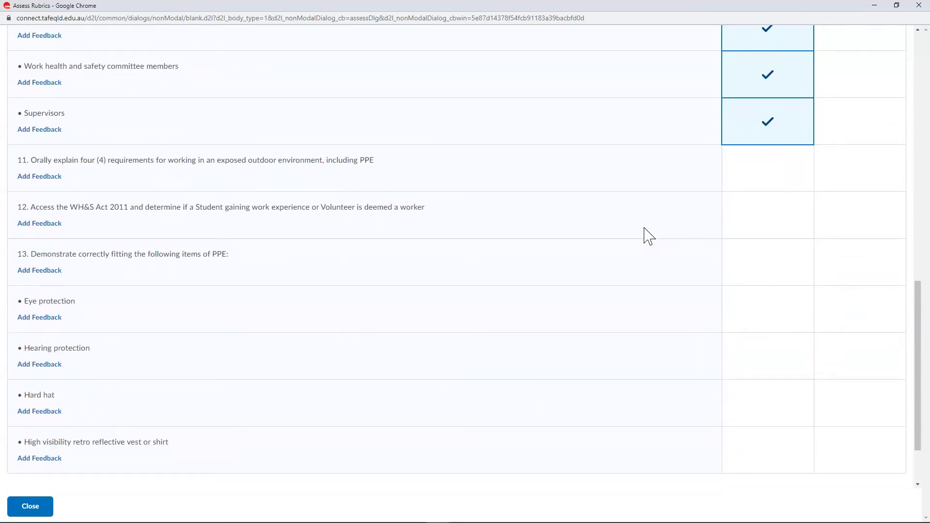
pyautogui.click(752, 182)
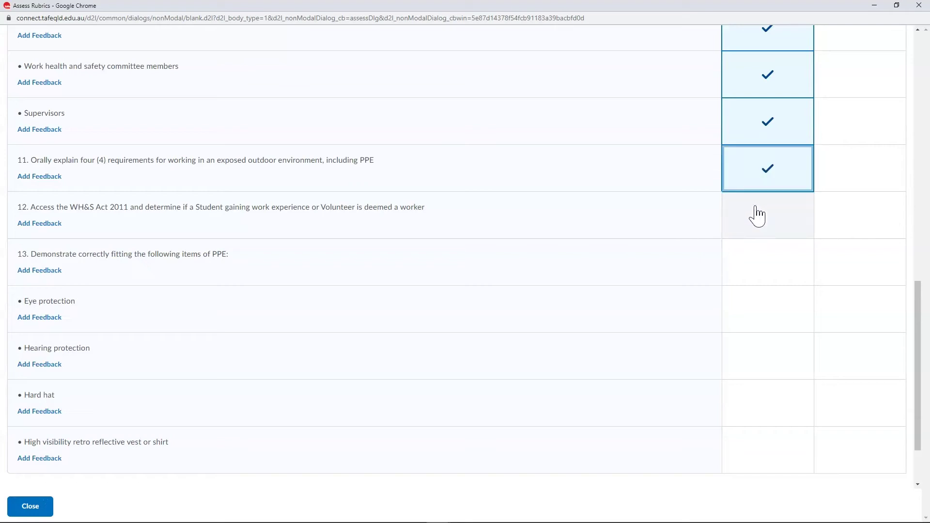
pyautogui.click(757, 216)
pyautogui.scroll(-2, 760, 249)
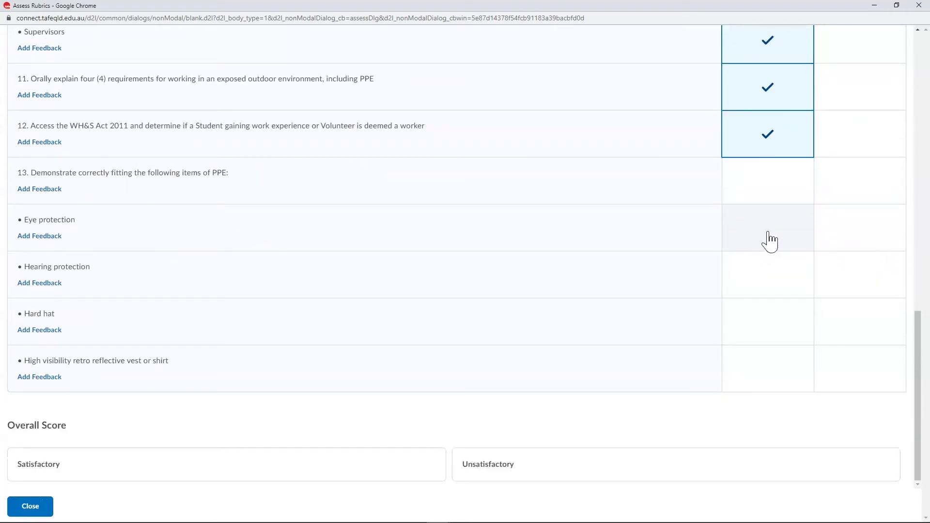
pyautogui.click(761, 244)
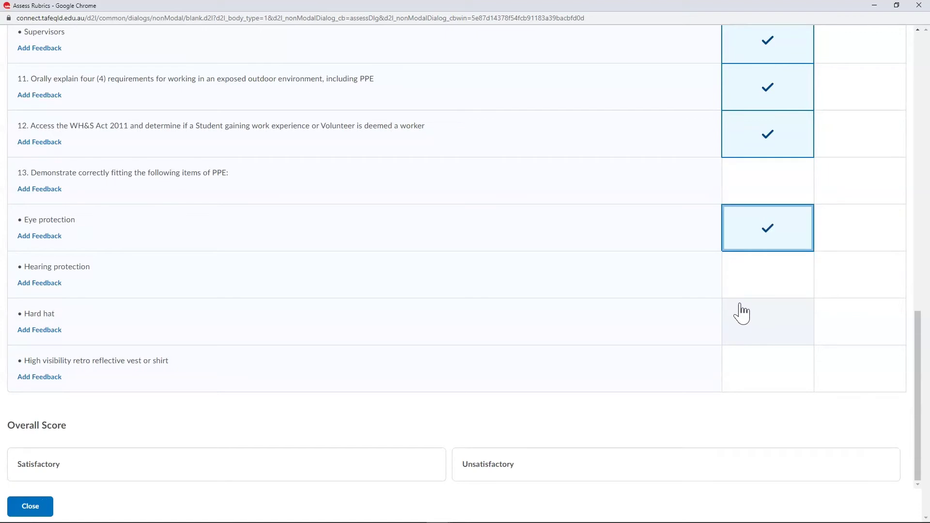
pyautogui.click(766, 288)
pyautogui.click(762, 374)
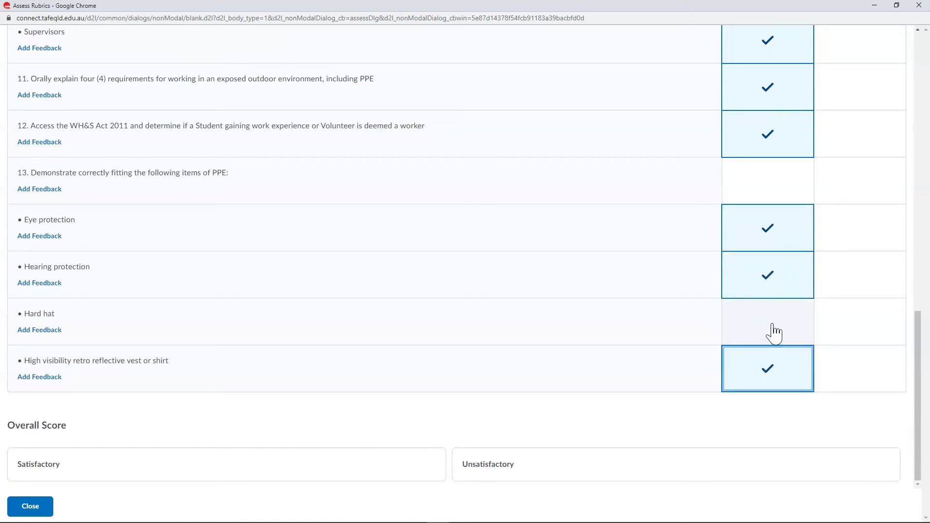
pyautogui.click(774, 333)
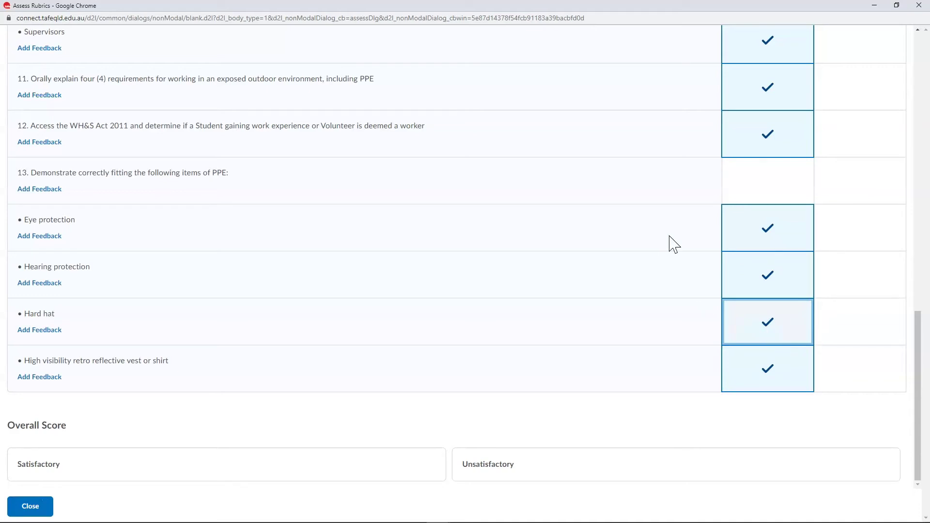
pyautogui.click(754, 192)
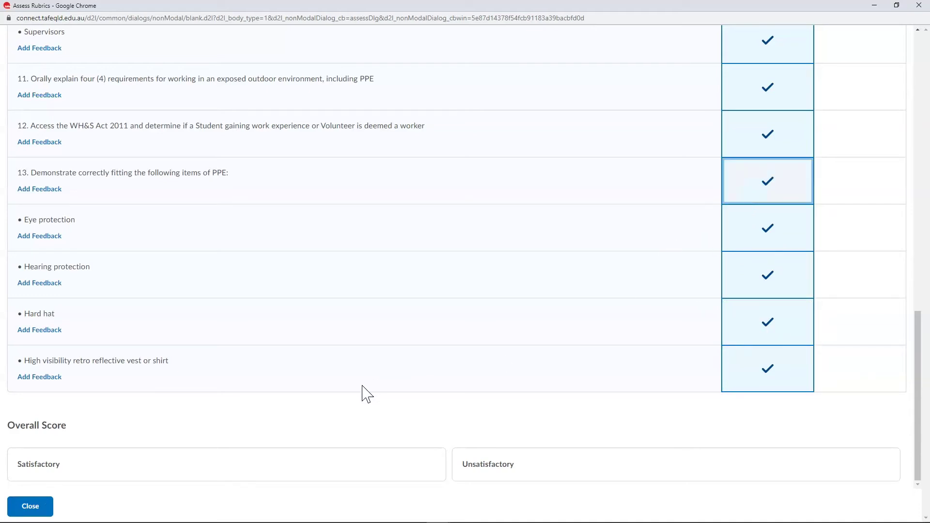
# Step: Override the rubric's overall score to Unsatisfactory and close the rubric
pyautogui.click(532, 476)
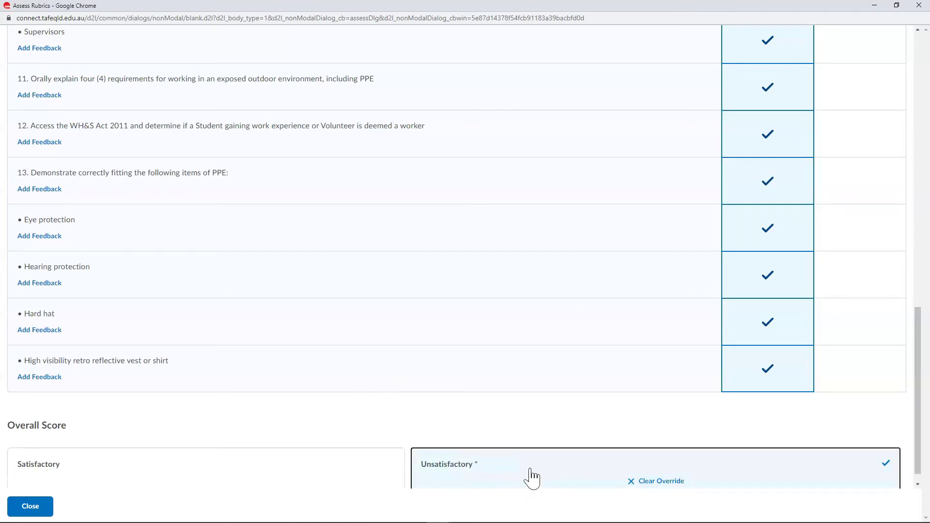
pyautogui.scroll(-1, 533, 479)
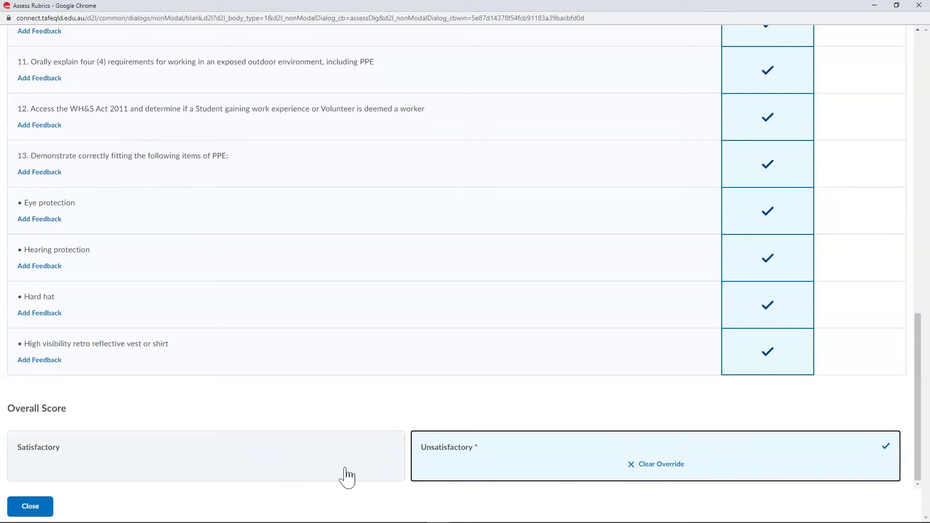
pyautogui.click(34, 515)
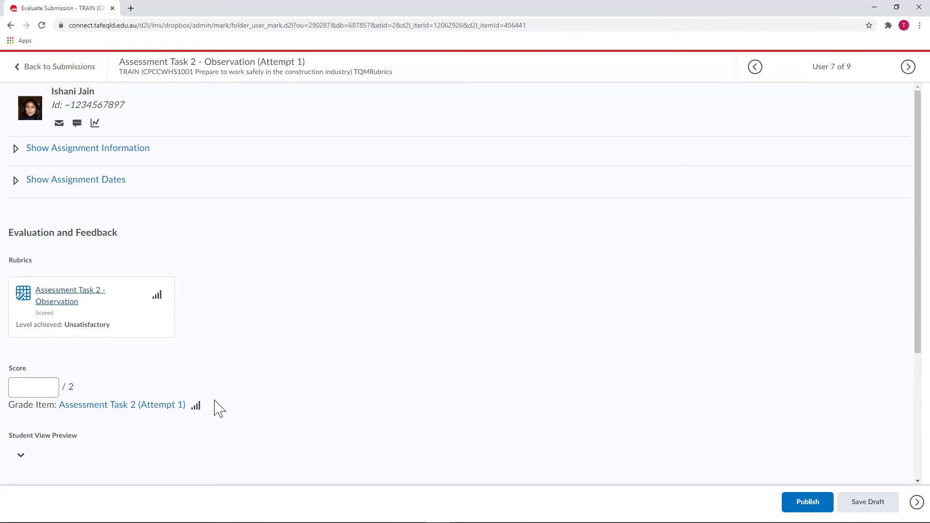
# Step: Enter a score of 1 out of 2 for Attempt 1
pyautogui.click(42, 388)
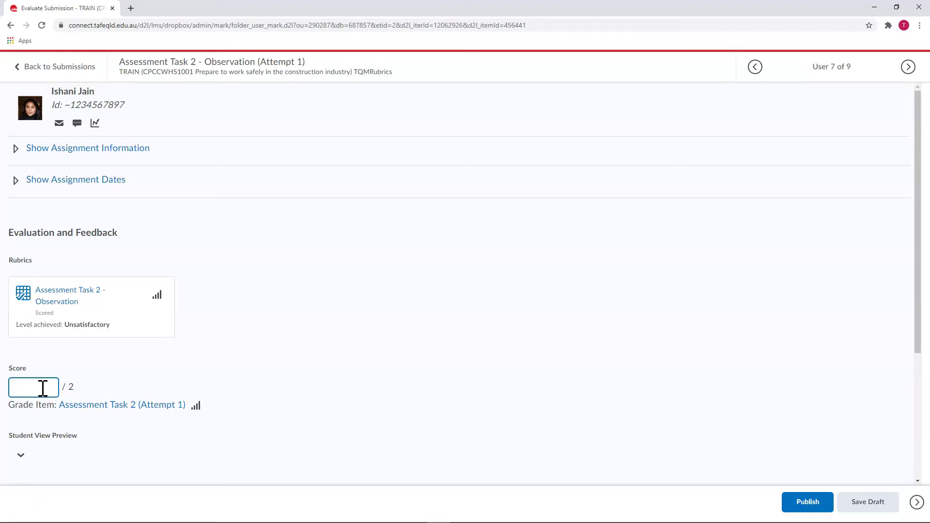
pyautogui.write('1')
pyautogui.click(273, 371)
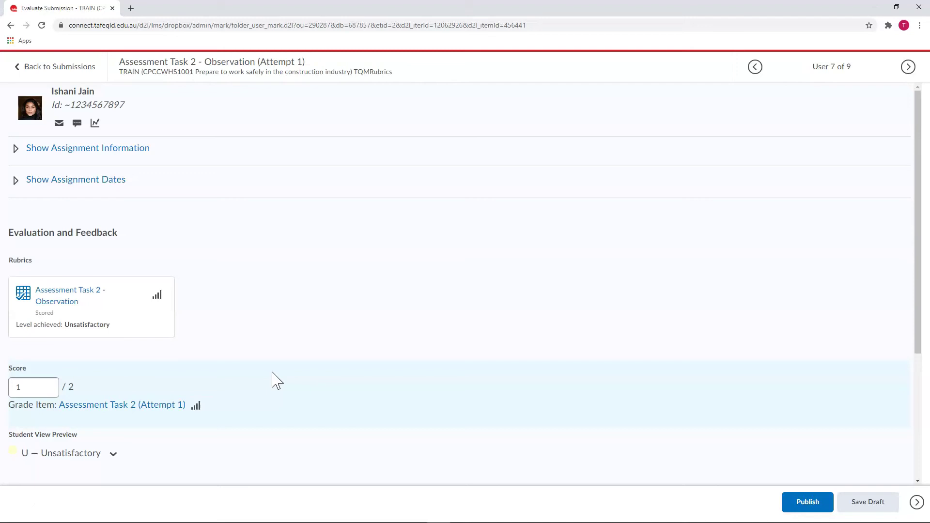
# Step: Write overall feedback that only part of criterion 4 was unsuccessful, then publish the evaluation
pyautogui.scroll(-4, 276, 380)
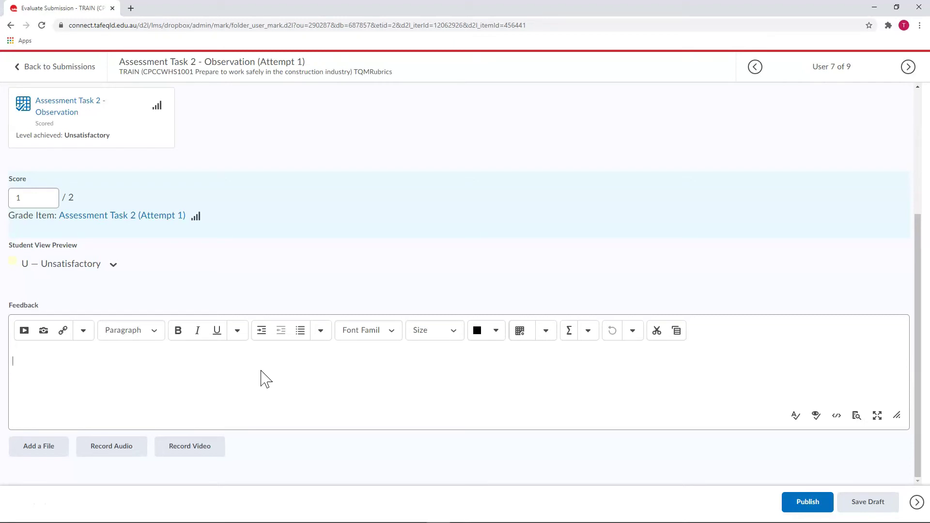
pyautogui.write("You've done really well here Ishani")
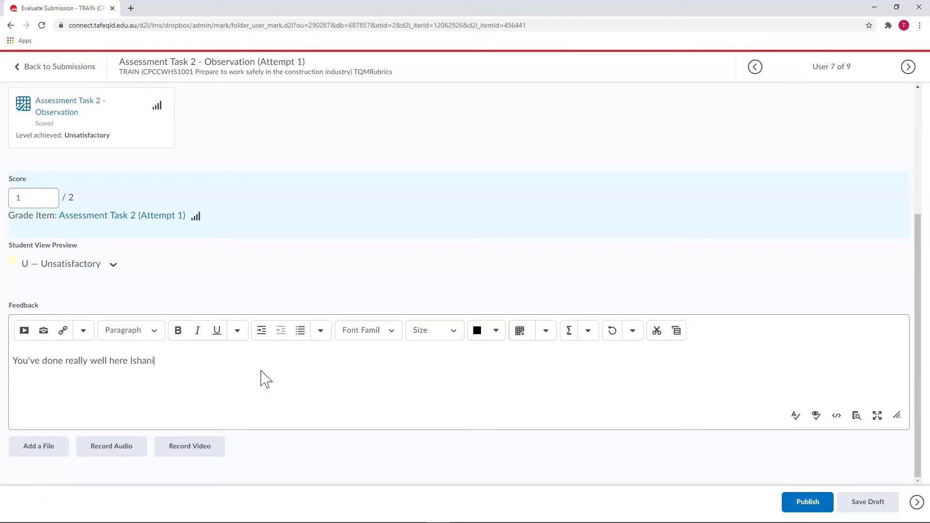
pyautogui.write(' - the only area that you ')
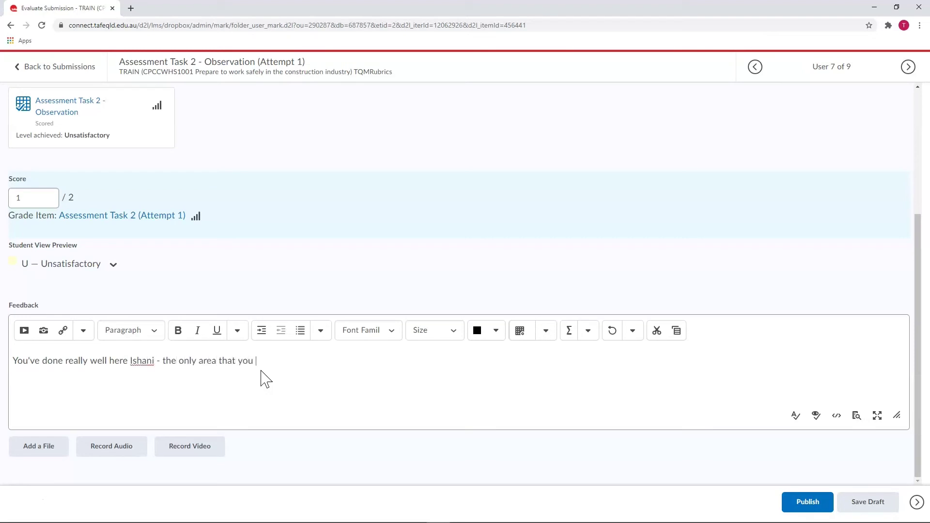
pyautogui.write('were not successful in was in part of criteria 4')
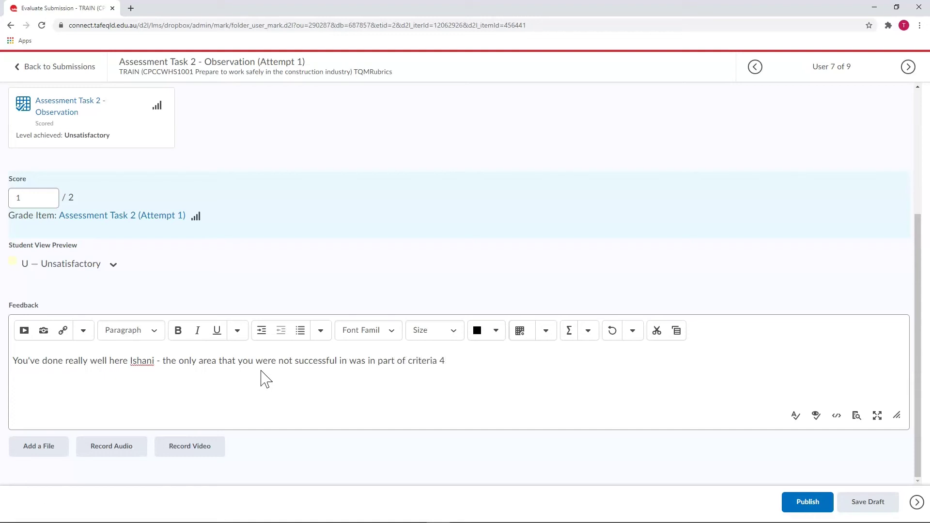
pyautogui.write('. In this one you need to ensure you a')
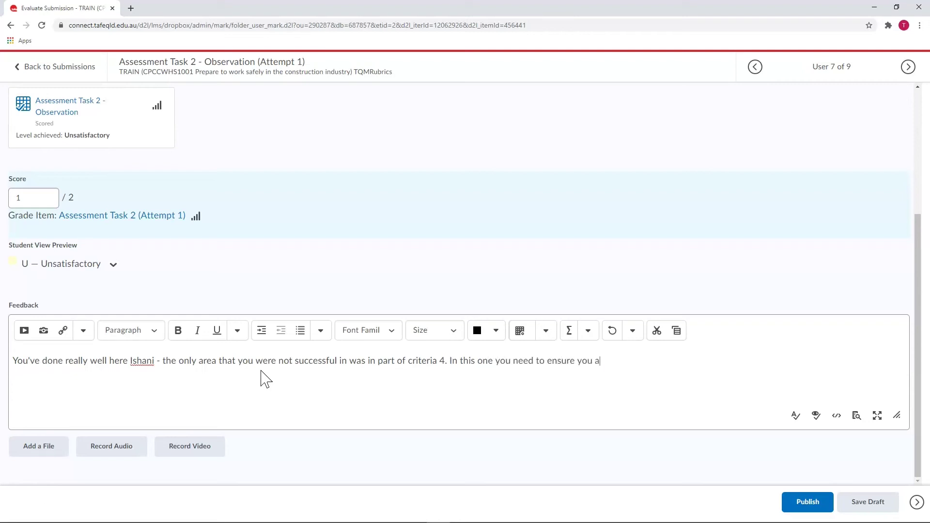
pyautogui.write('re explaining everything the')
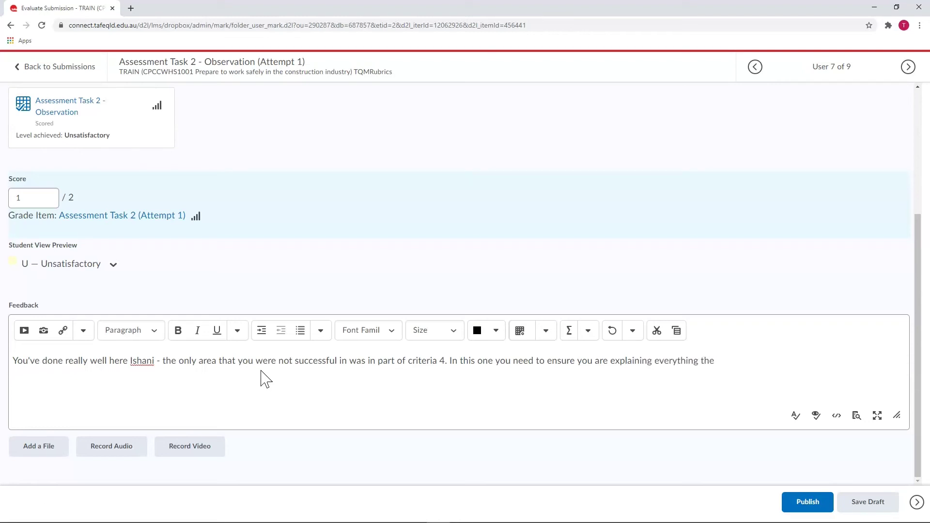
pyautogui.write(' criteria is assessing.')
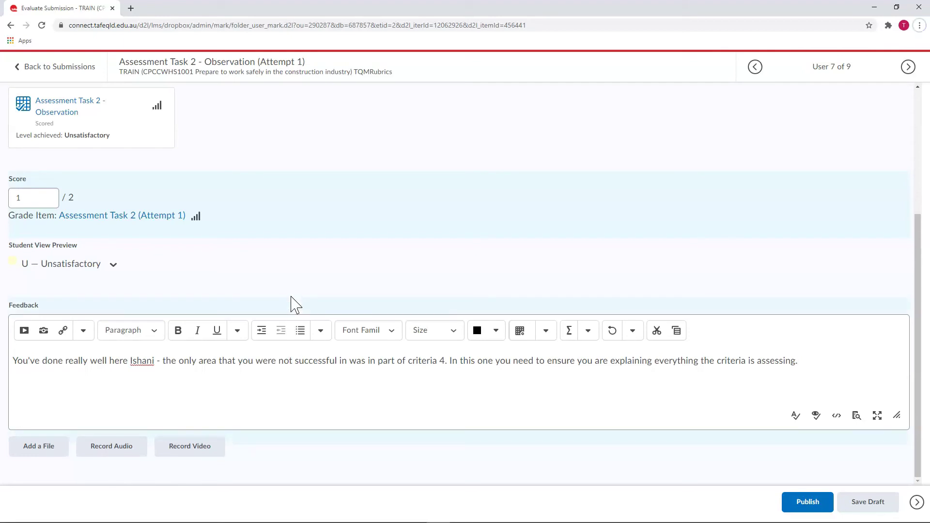
pyautogui.click(800, 503)
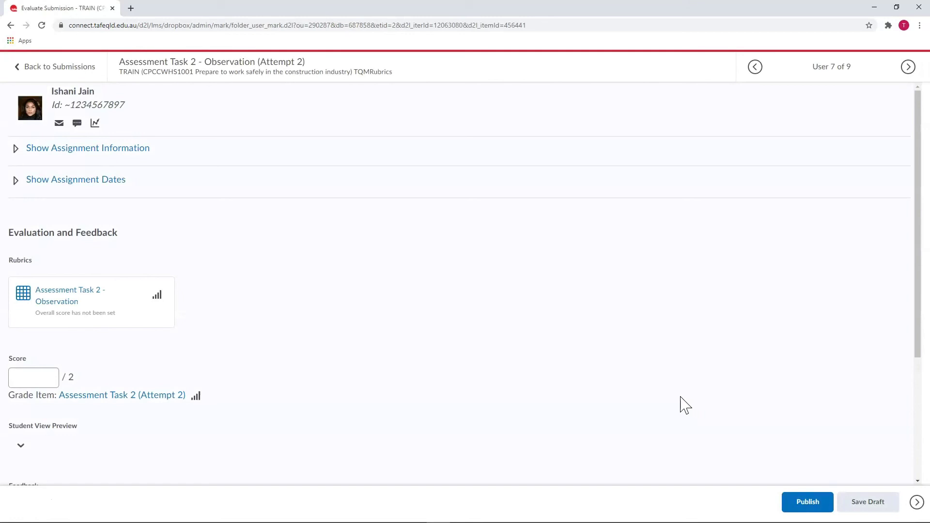
# Step: In the maximized Attempt 2 rubric, mark criterion 4 Yes, choose Satisfactory, and close it
pyautogui.click(79, 296)
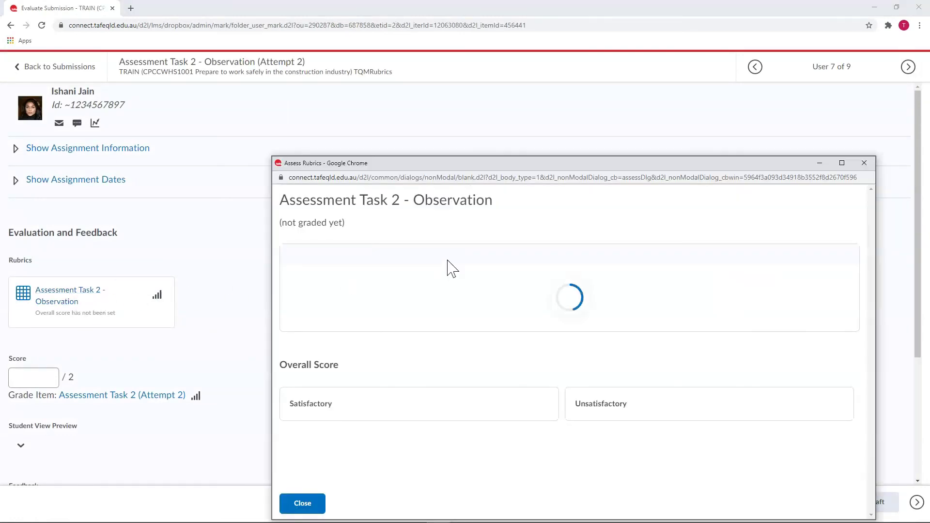
pyautogui.click(842, 163)
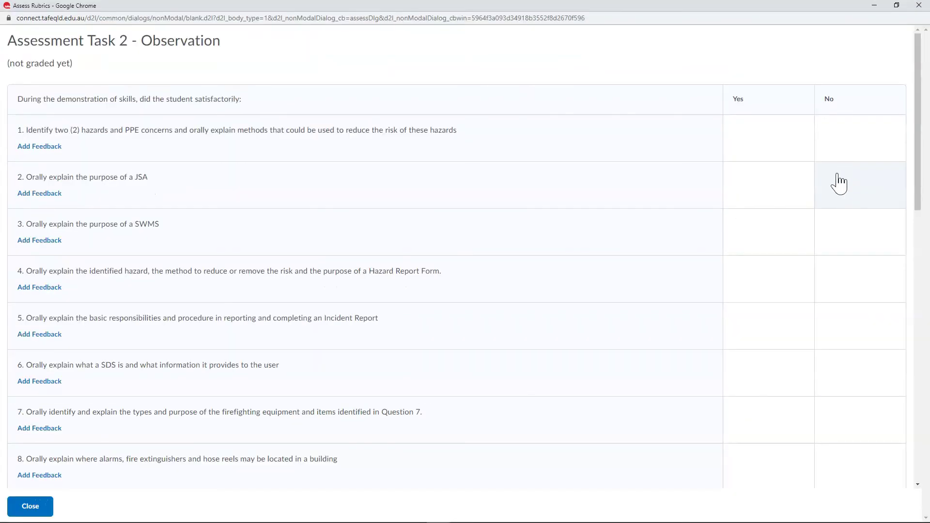
pyautogui.click(771, 280)
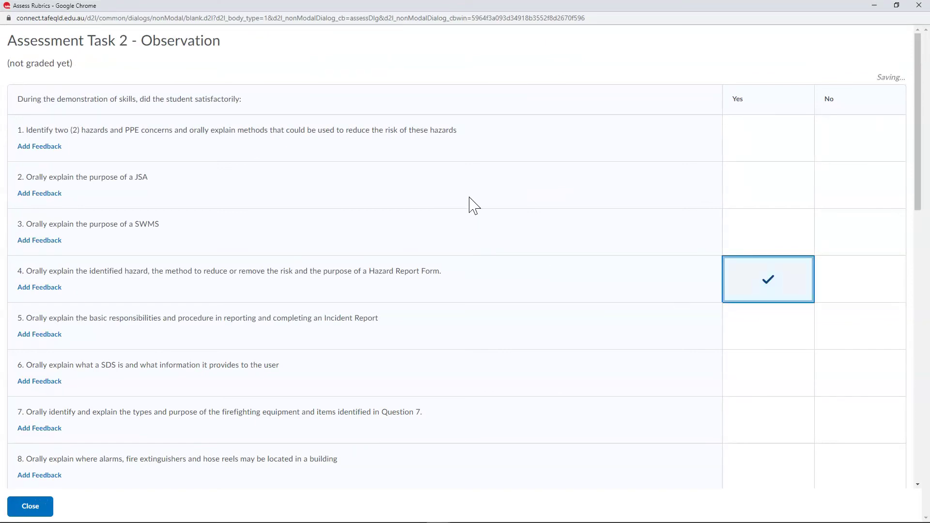
pyautogui.scroll(-15, 472, 206)
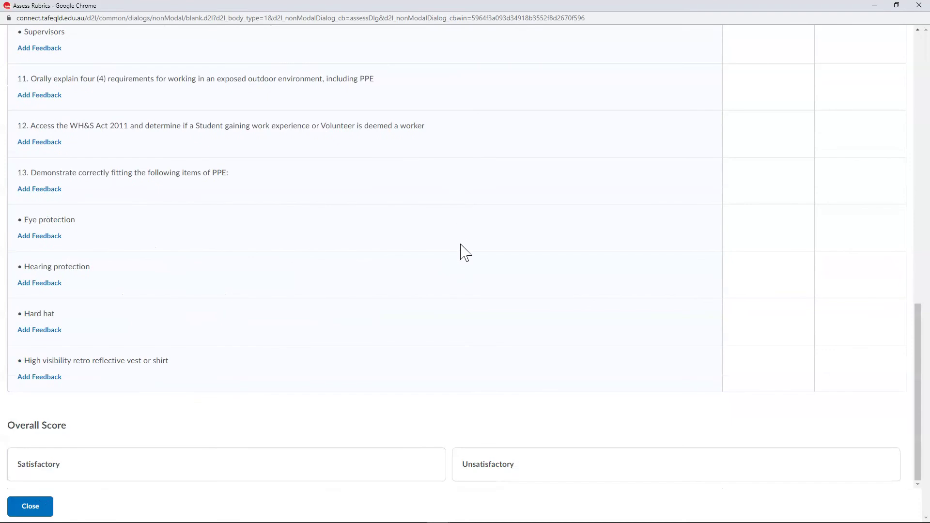
pyautogui.click(201, 467)
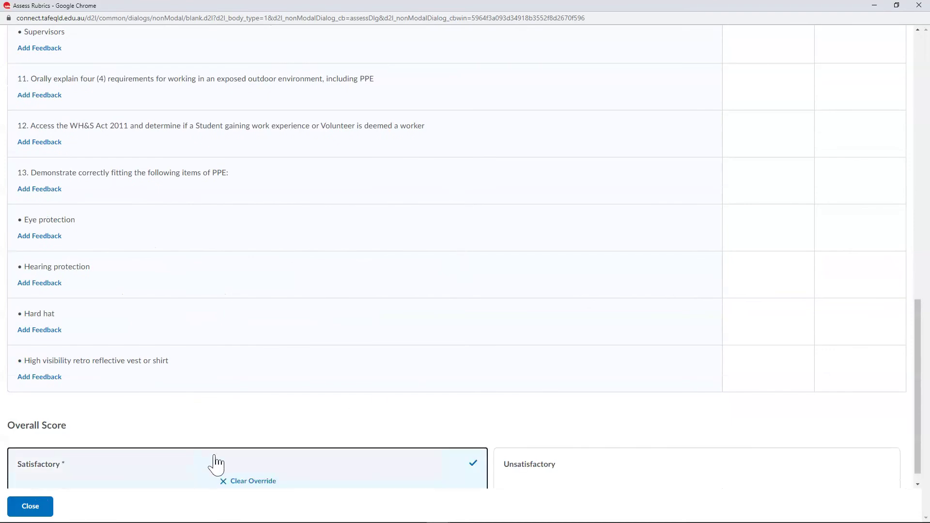
pyautogui.click(32, 508)
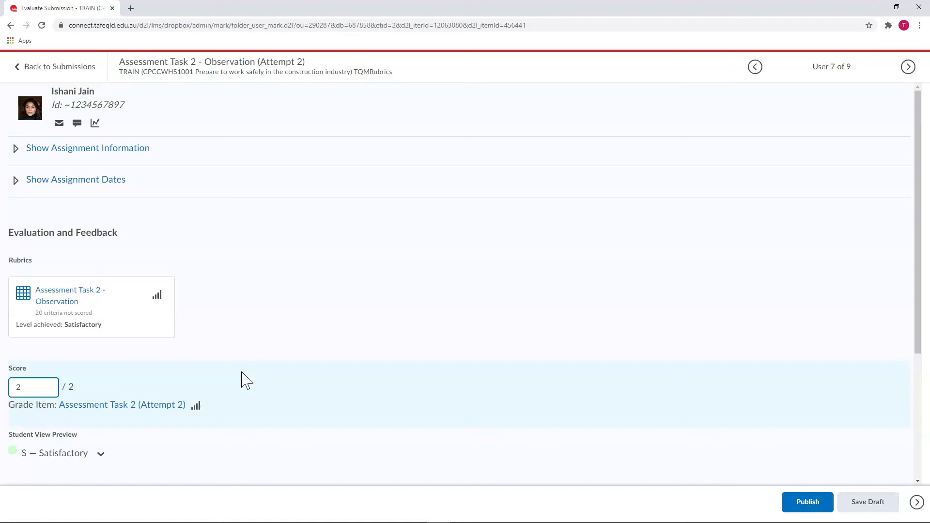
pyautogui.click(261, 378)
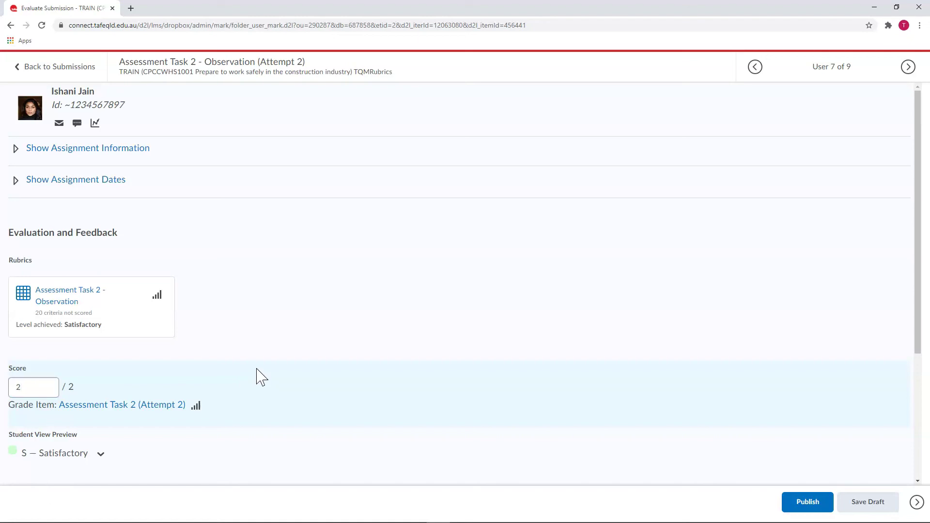